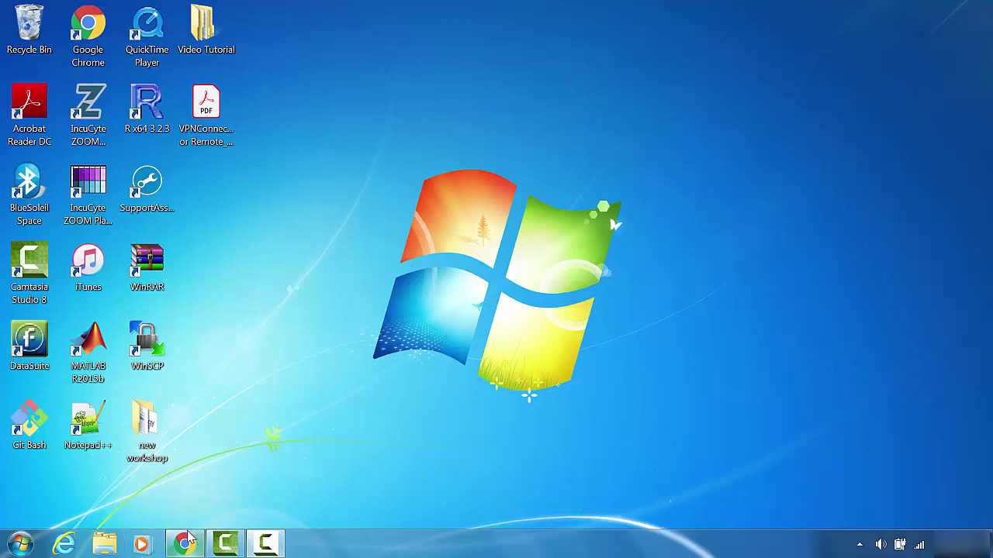
From the fiji.sc page in Chrome, download Fiji for Windows (64-bit) as fiji-win64.zip.
mouse_move(186, 546)
click(185, 464)
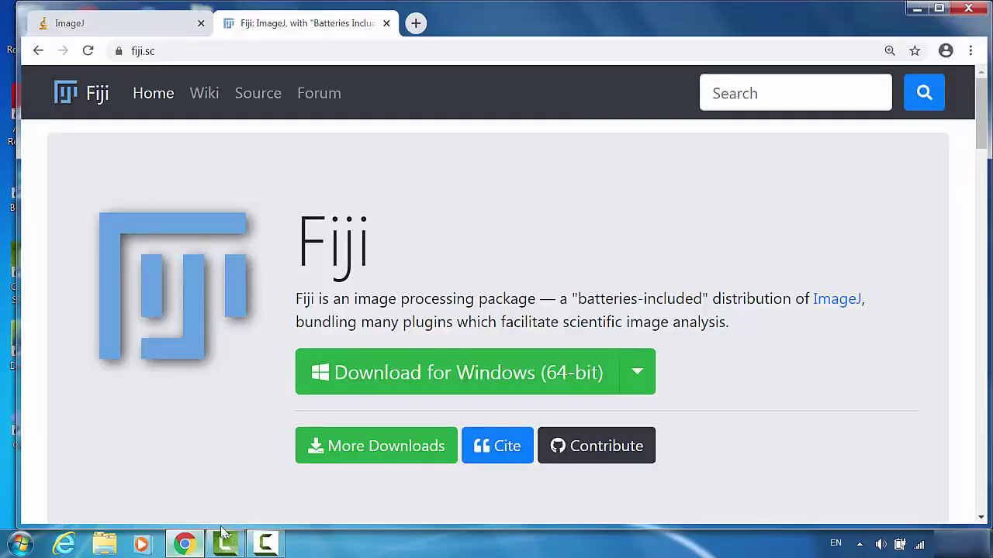
click(136, 28)
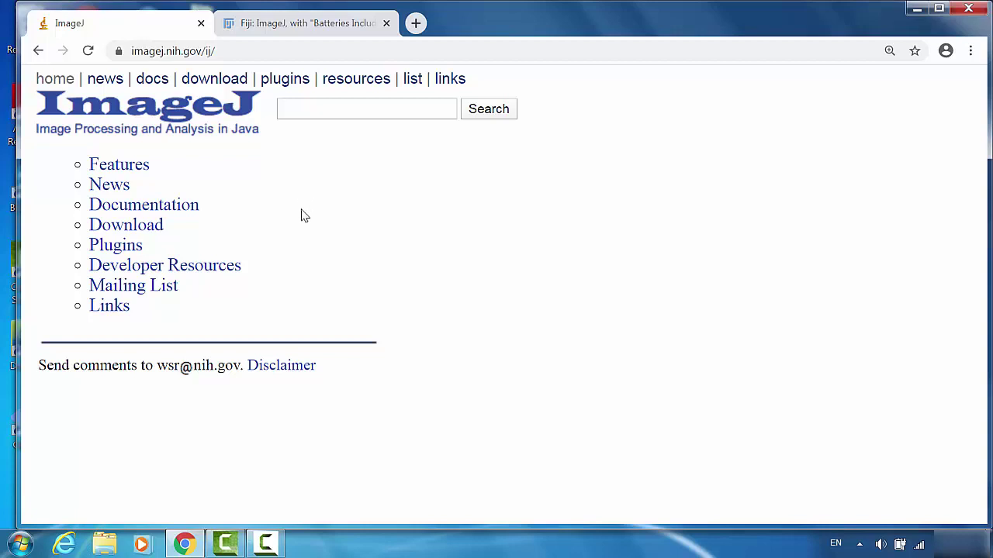
click(334, 24)
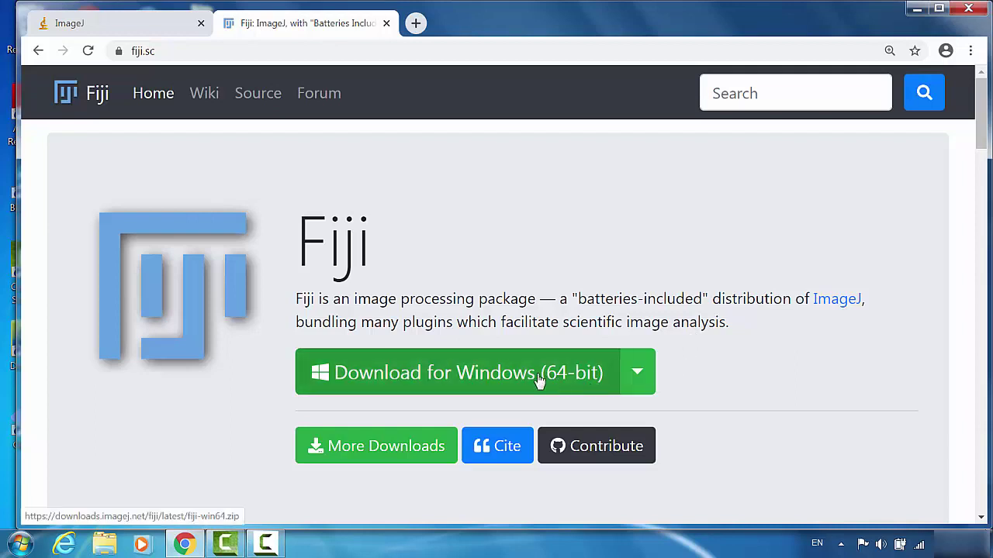
click(477, 377)
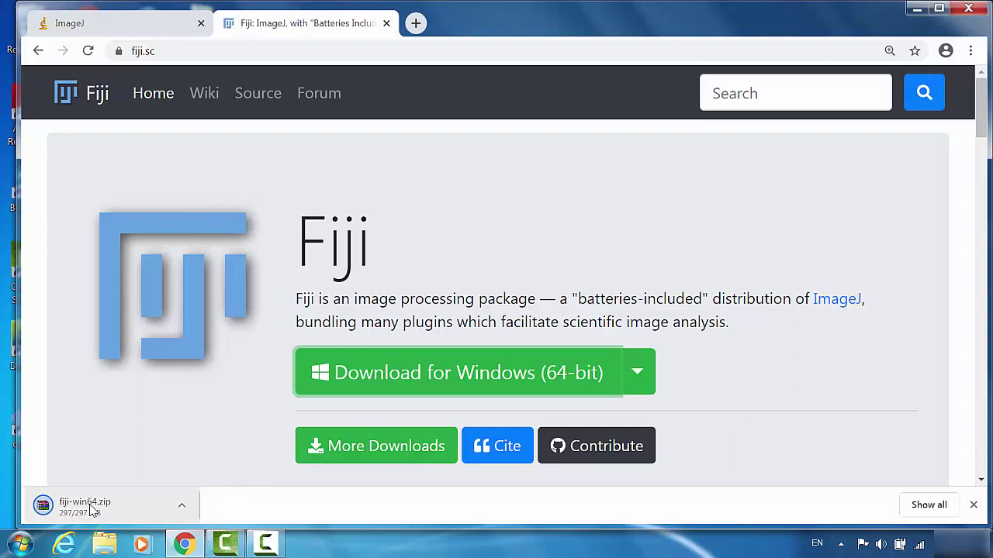
Show fiji-win64.zip in its Downloads folder and extract it to a fiji-win64 folder.
right_click(92, 508)
click(124, 467)
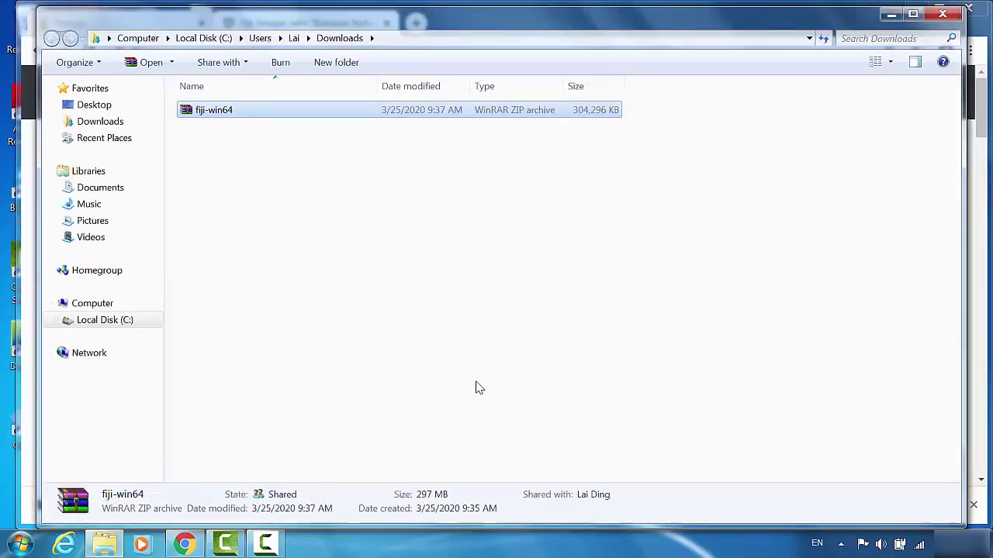
right_click(219, 118)
click(314, 164)
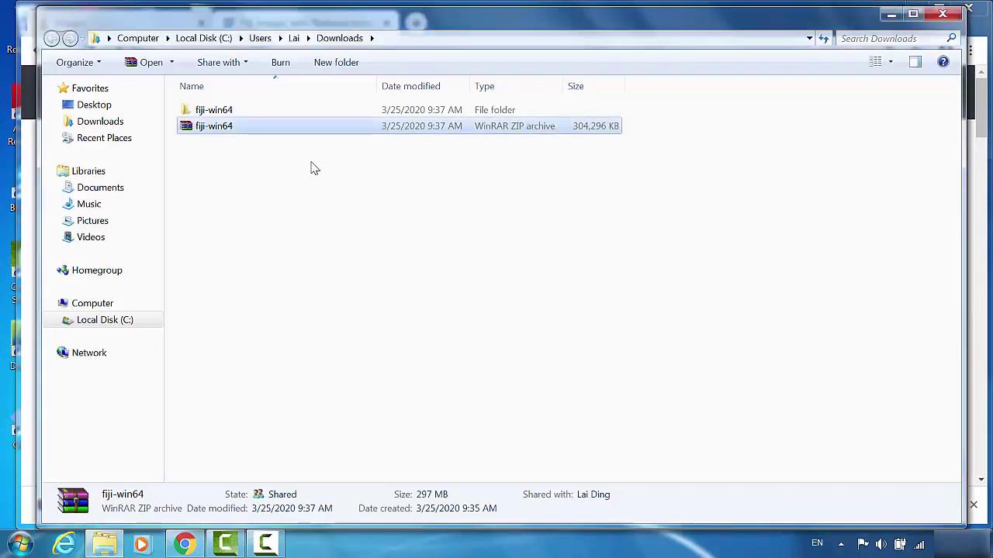
In fiji-win64\Fiji.app, send ImageJ-win64 to the desktop as a shortcut.
double_click(223, 114)
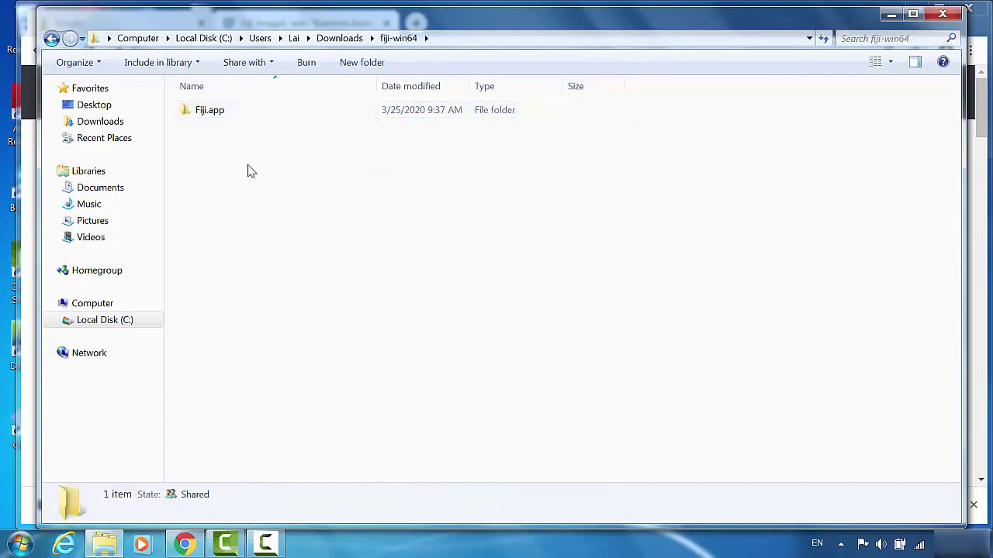
double_click(222, 113)
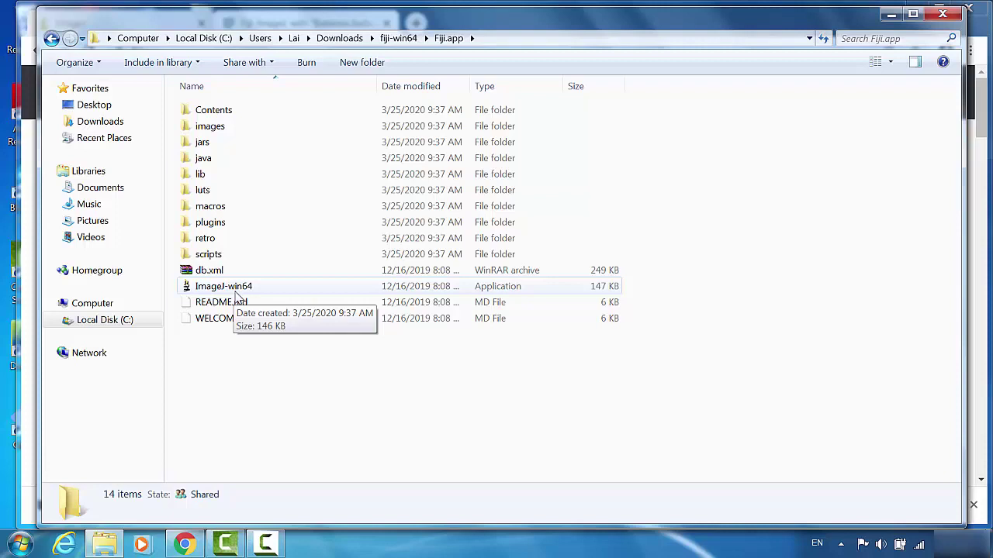
double_click(235, 292)
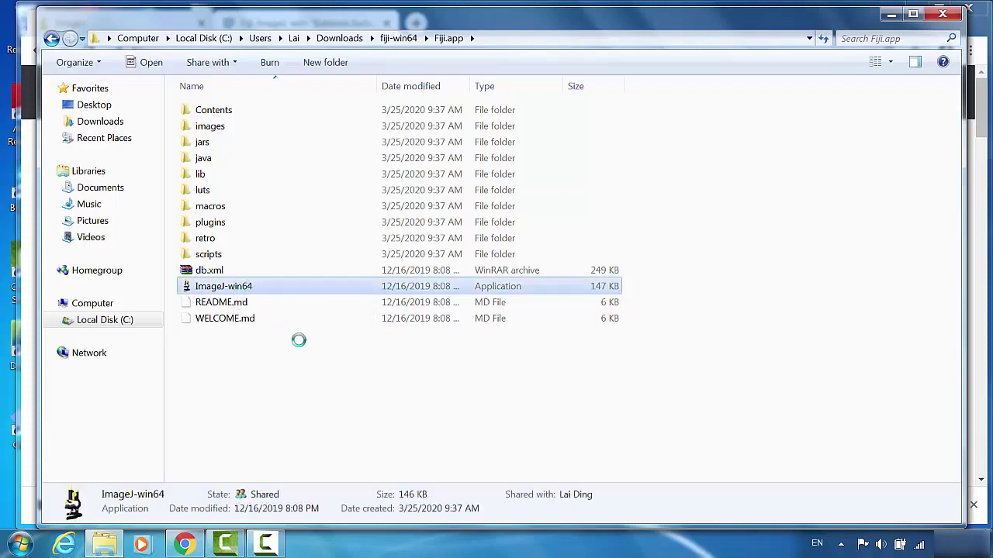
right_click(238, 286)
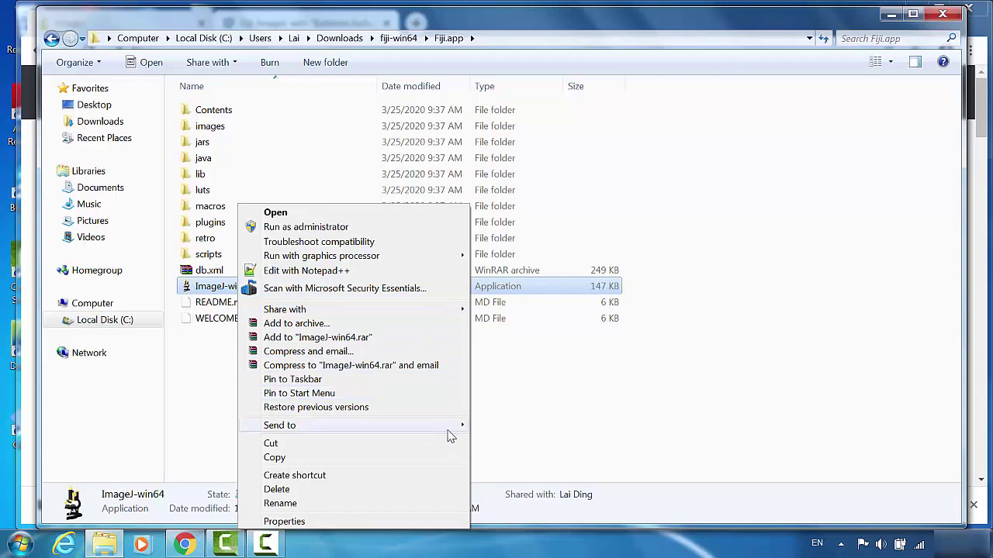
mouse_move(448, 428)
click(505, 441)
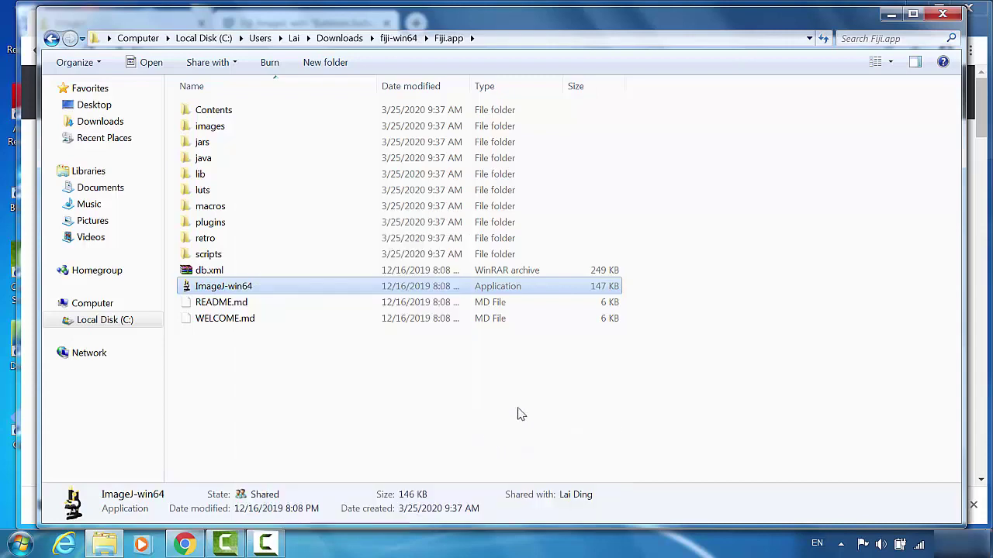
Clear the windows and move the ImageJ-win64 shortcut to the desktop's top-right corner.
click(891, 14)
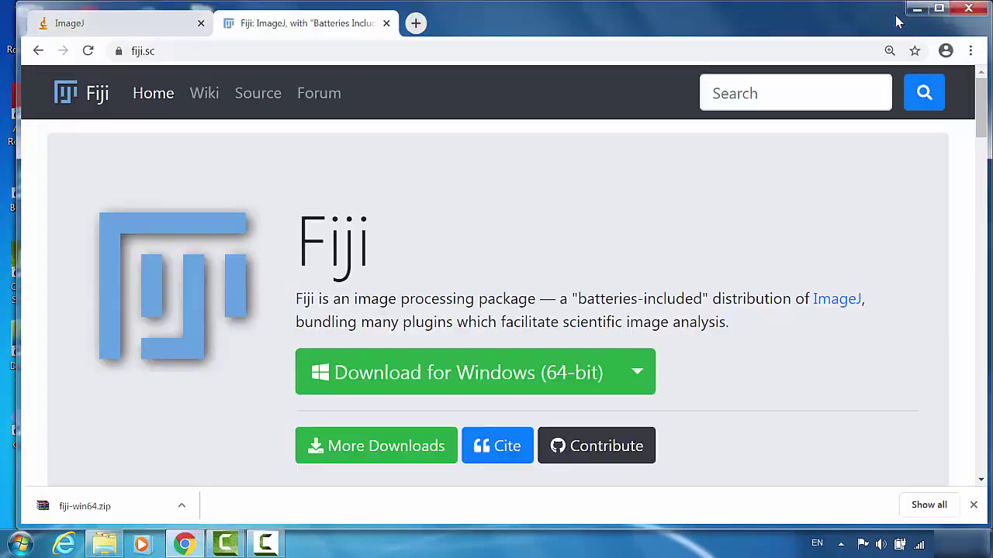
click(914, 11)
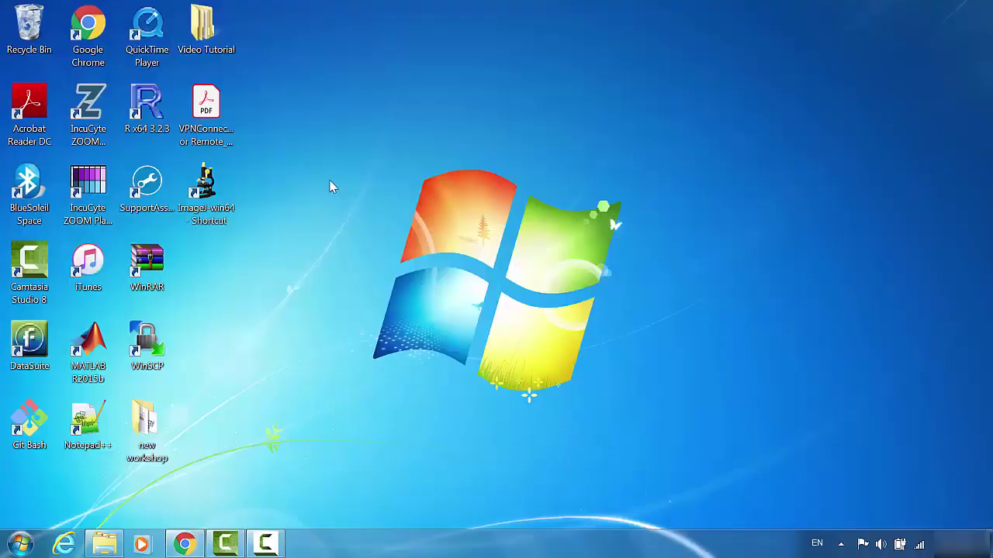
drag(193, 209, 873, 71)
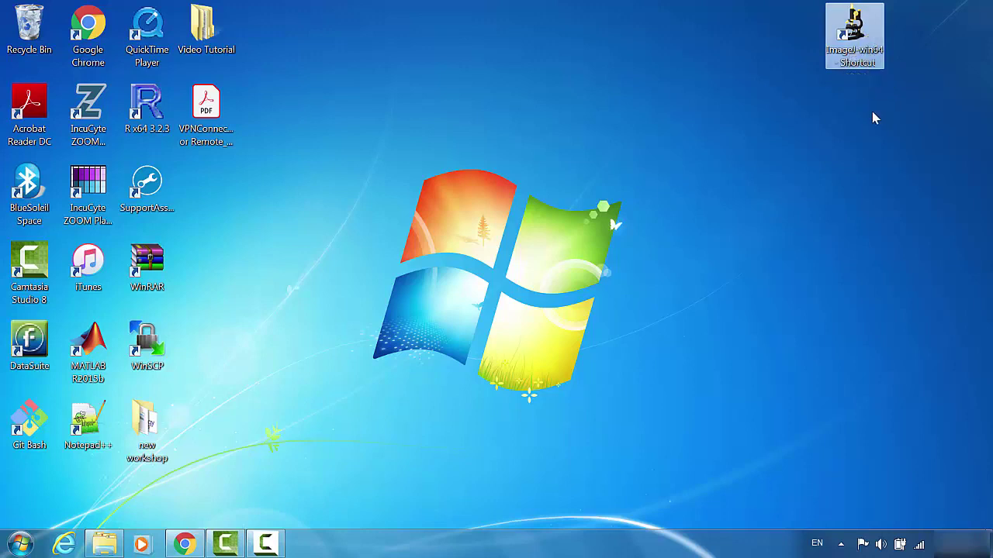
Launch Fiji from the shortcut, unticking 'Always ask' and confirming Run.
double_click(865, 45)
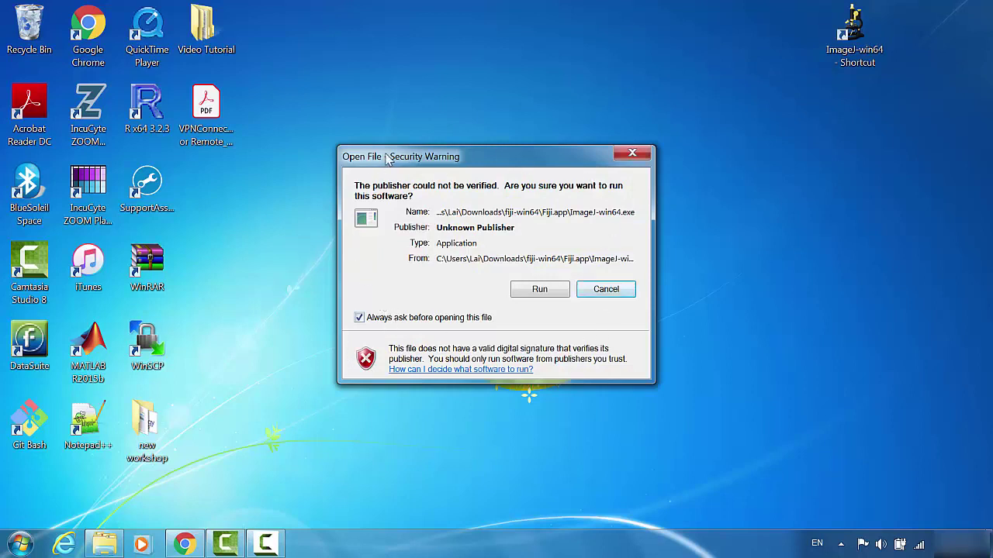
click(359, 318)
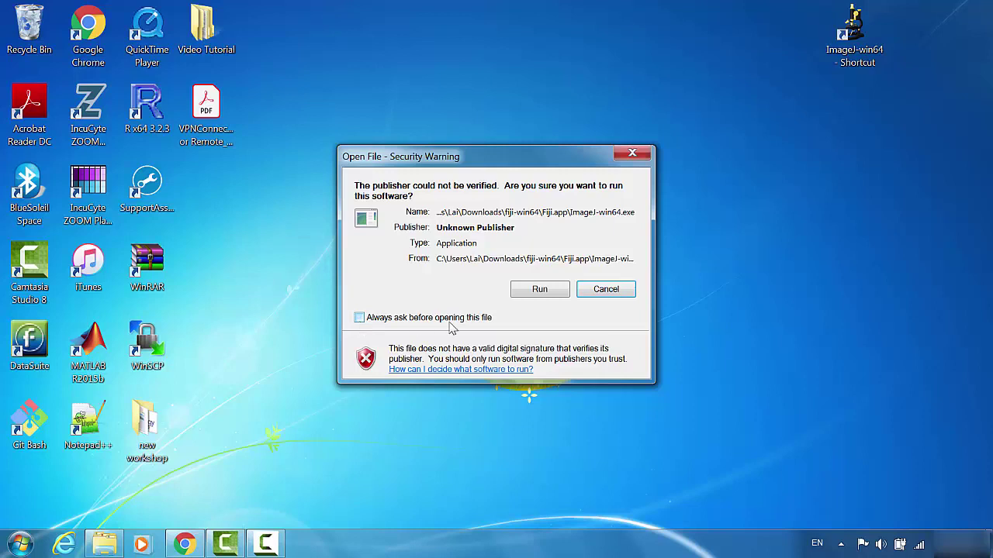
click(537, 289)
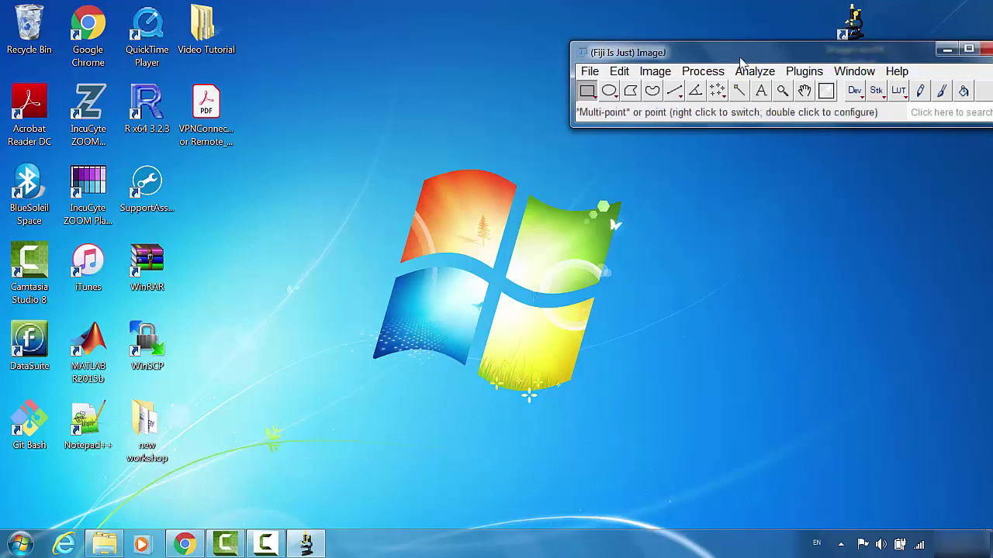
Drag the ImageJ window toward the screen centre.
mouse_move(721, 59)
mouse_down()
mouse_move(509, 42)
mouse_move(450, 50)
mouse_up()
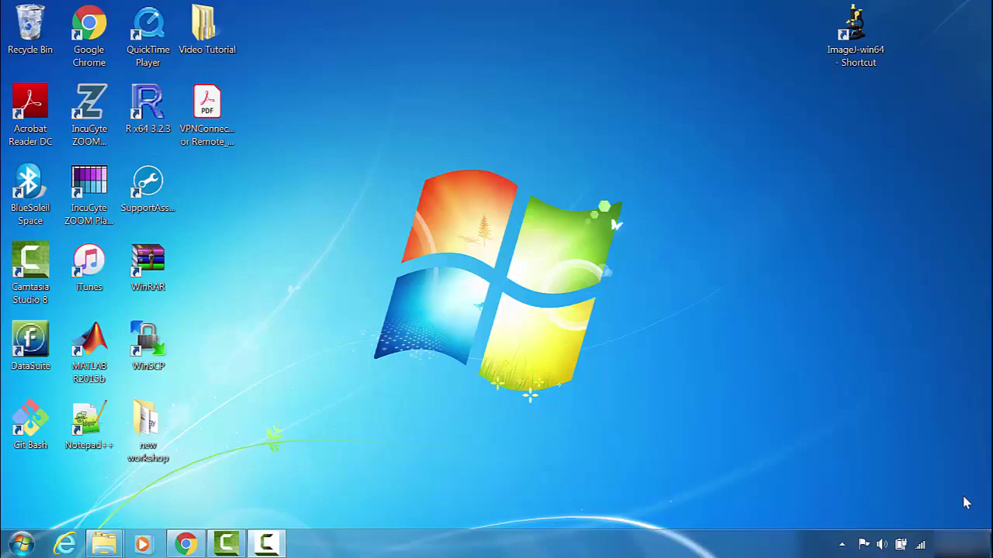
Download ImageJ bundled with 64-bit Java (ij152-win-java8.zip) and show it in Downloads.
click(186, 543)
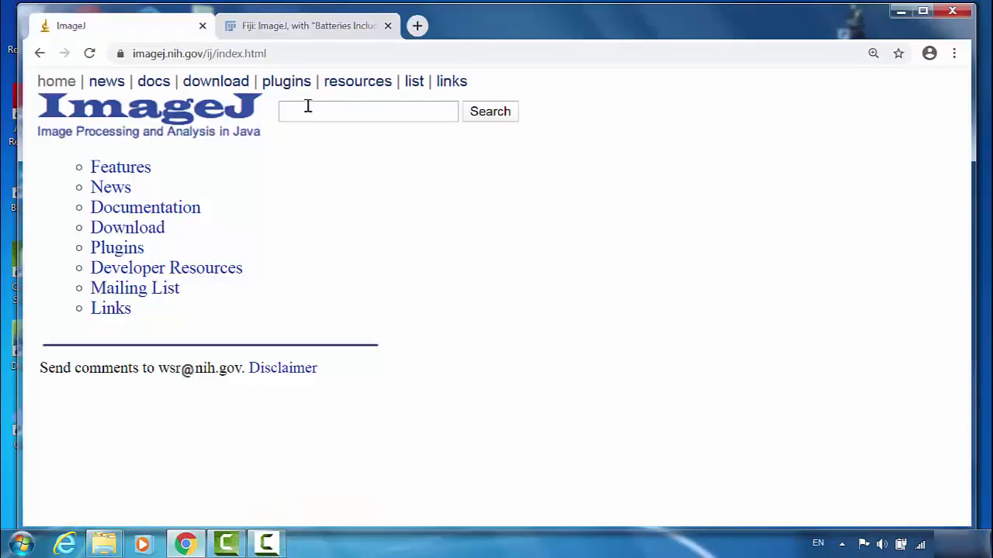
click(219, 83)
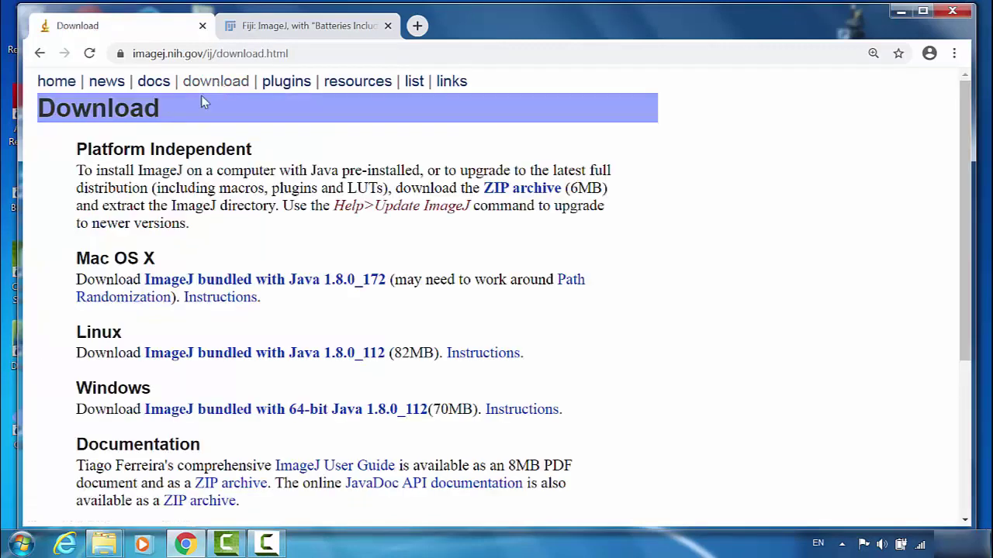
click(284, 416)
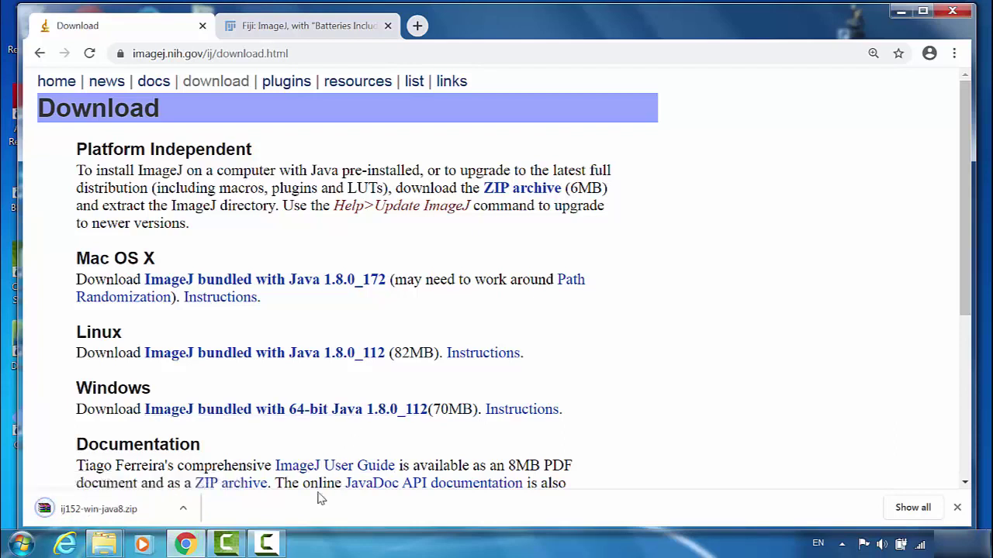
right_click(114, 514)
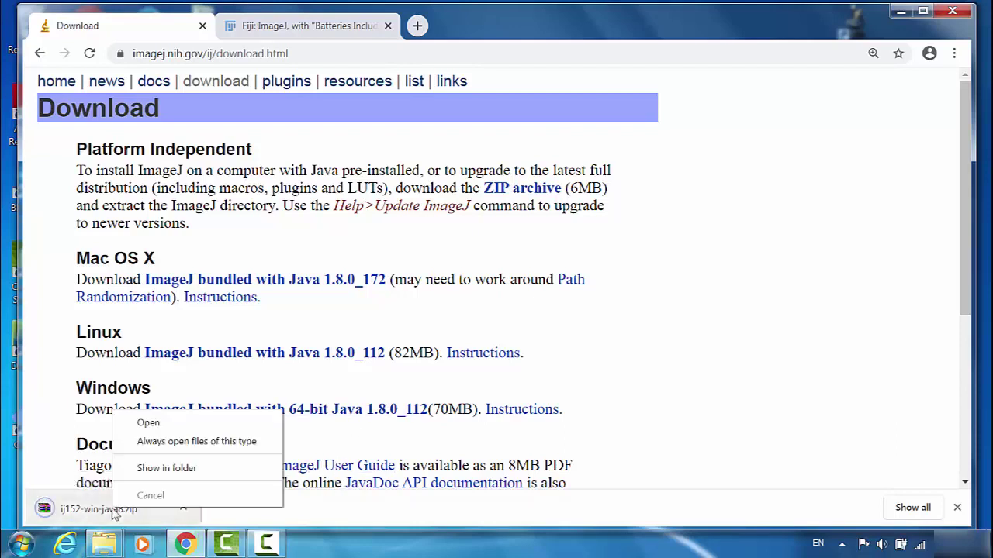
click(170, 470)
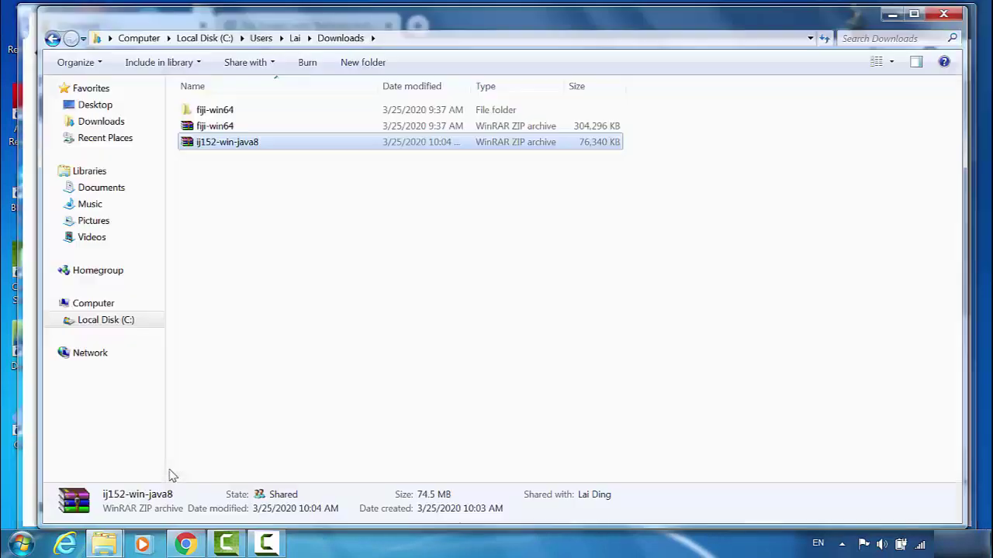
Extract ij152-win-java8.zip to its own folder and open the ImageJ folder inside.
right_click(236, 145)
click(315, 193)
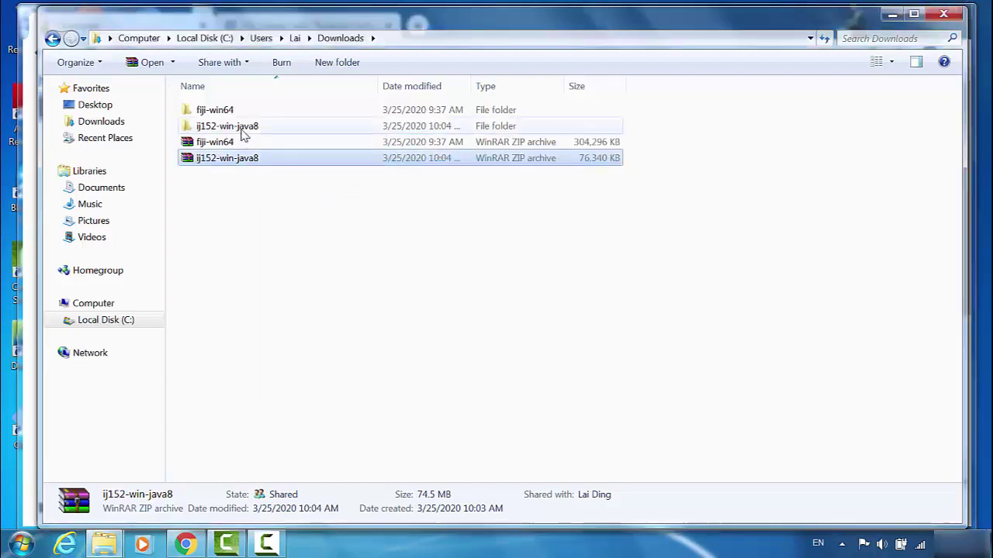
double_click(215, 129)
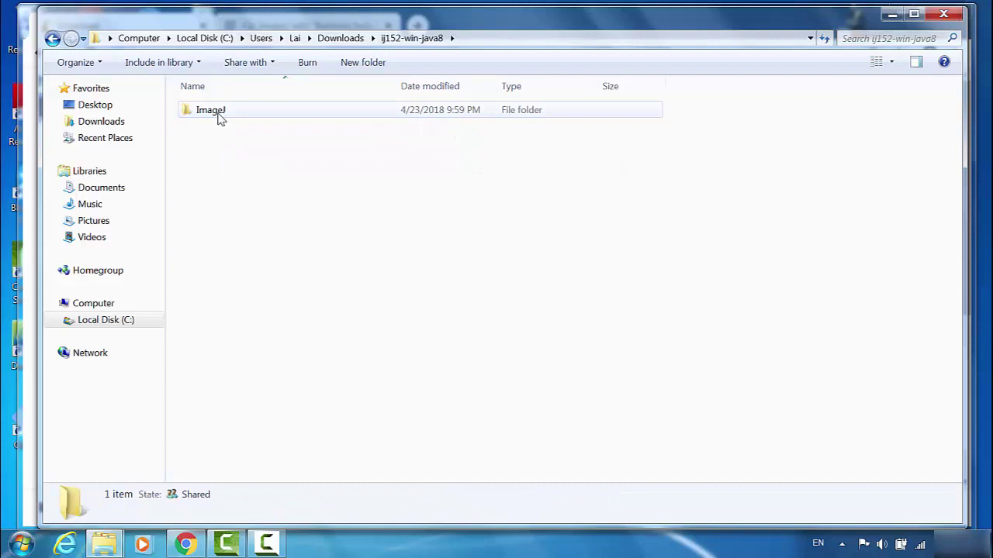
double_click(219, 115)
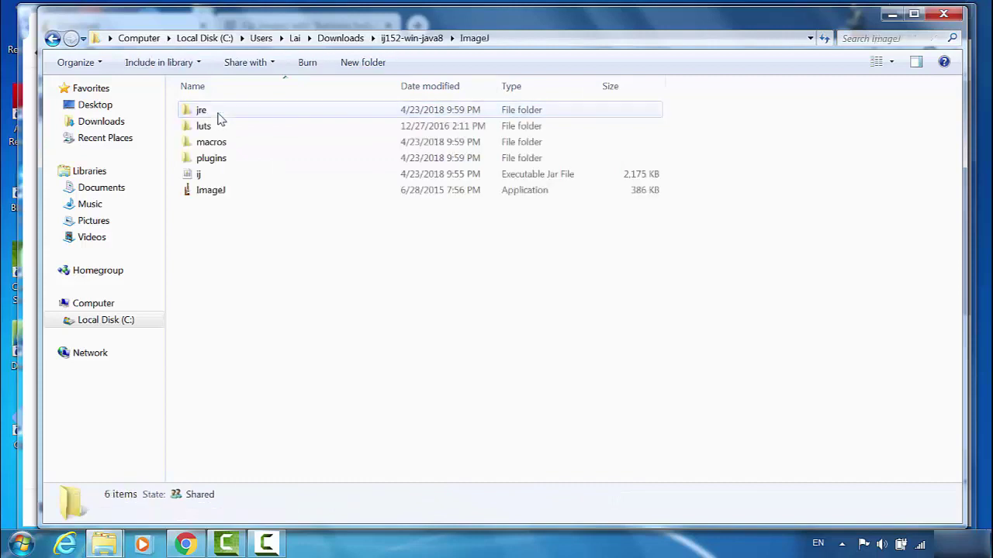
Send the ImageJ application to the desktop as a shortcut.
click(217, 198)
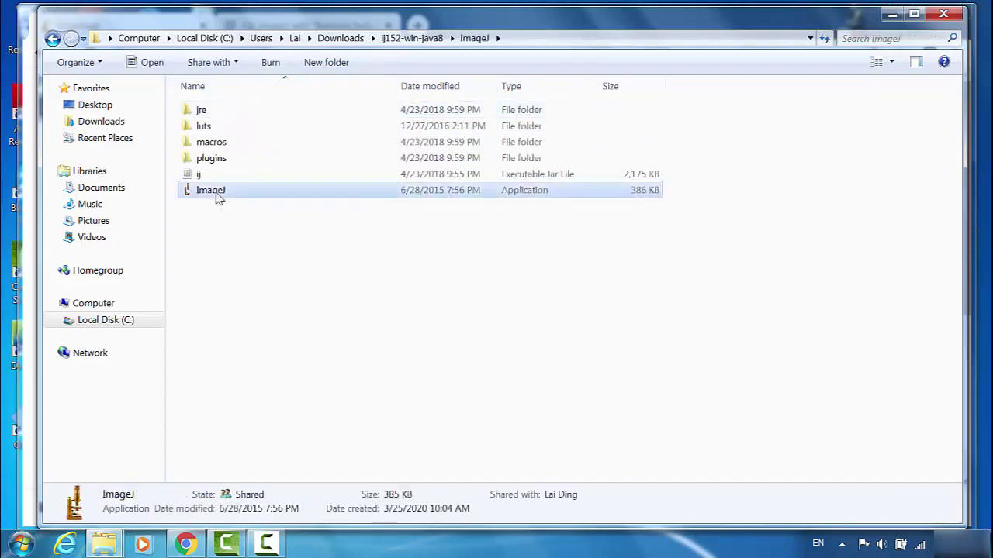
right_click(217, 198)
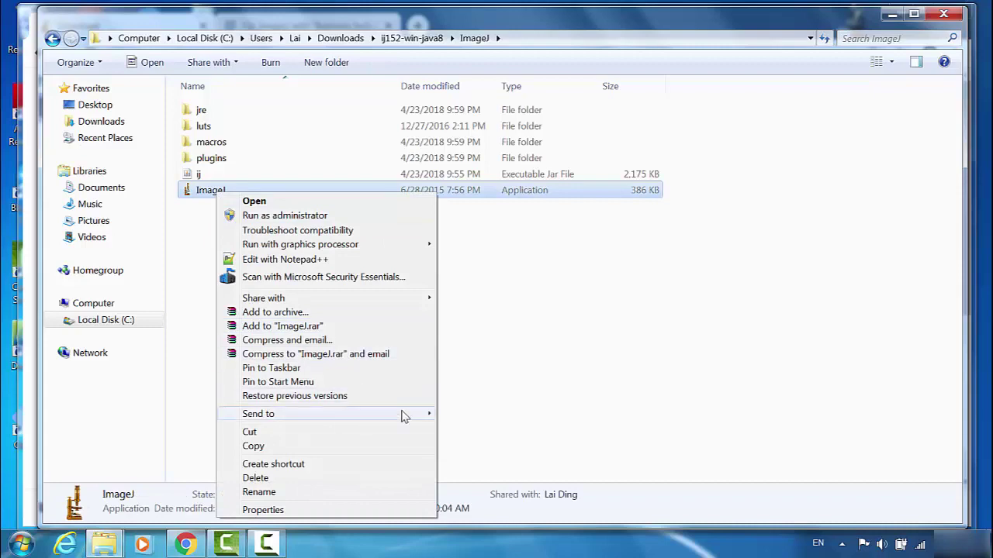
mouse_move(399, 414)
click(494, 436)
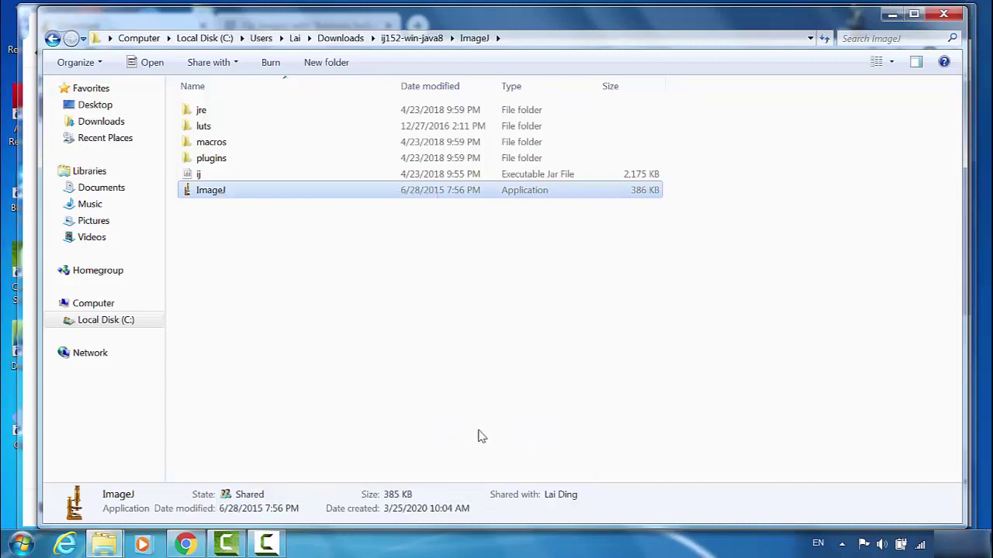
Move the ImageJ shortcut beneath ImageJ-win64 at the desktop's top-right.
click(892, 14)
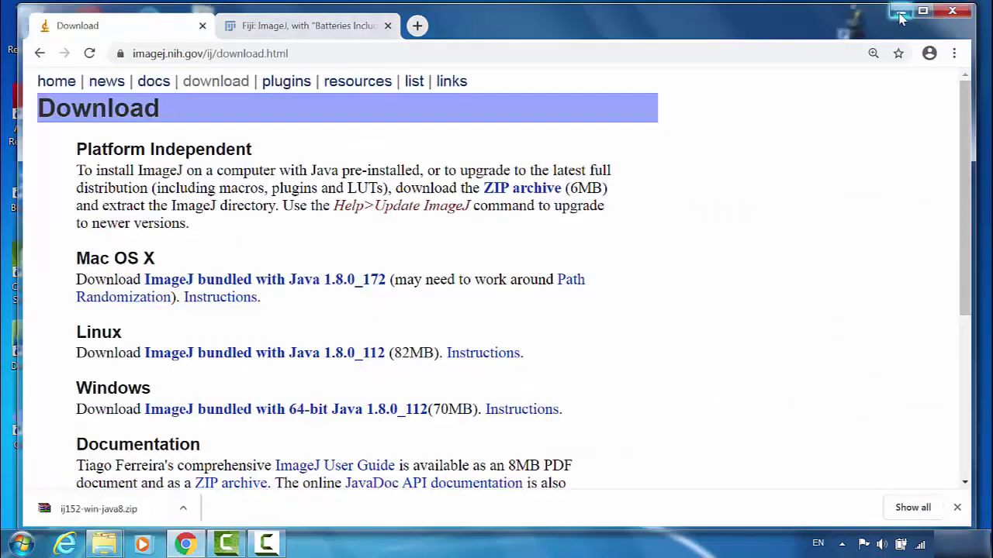
click(898, 13)
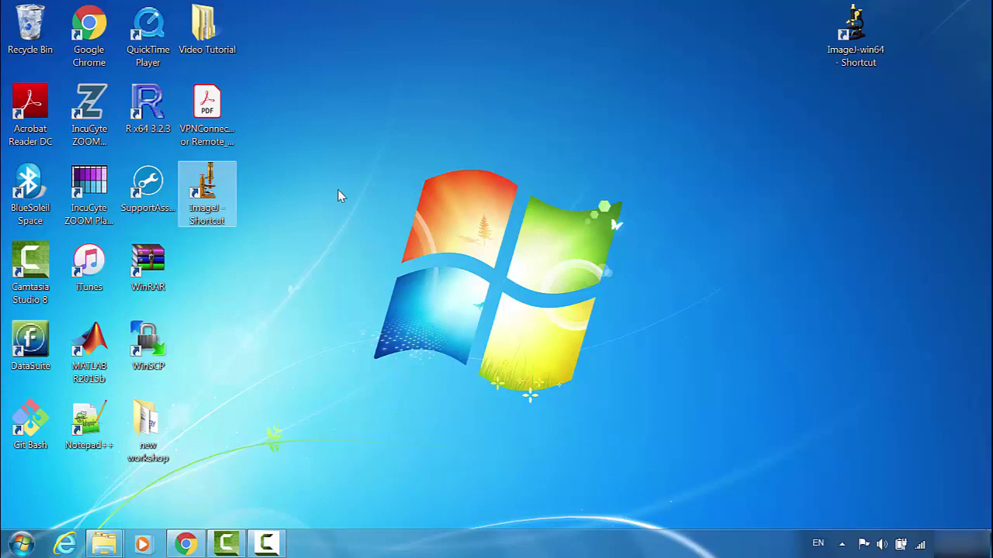
drag(338, 190, 868, 116)
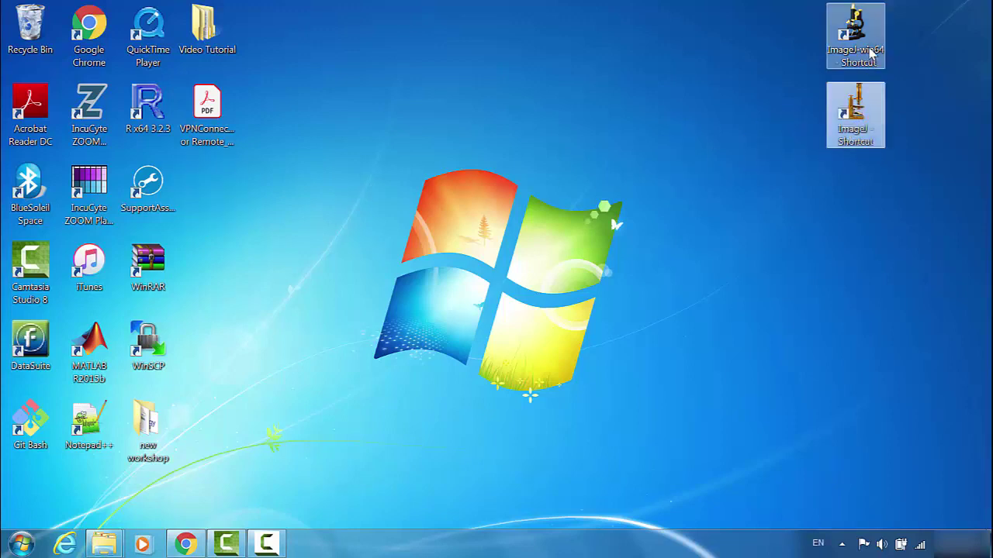
click(744, 88)
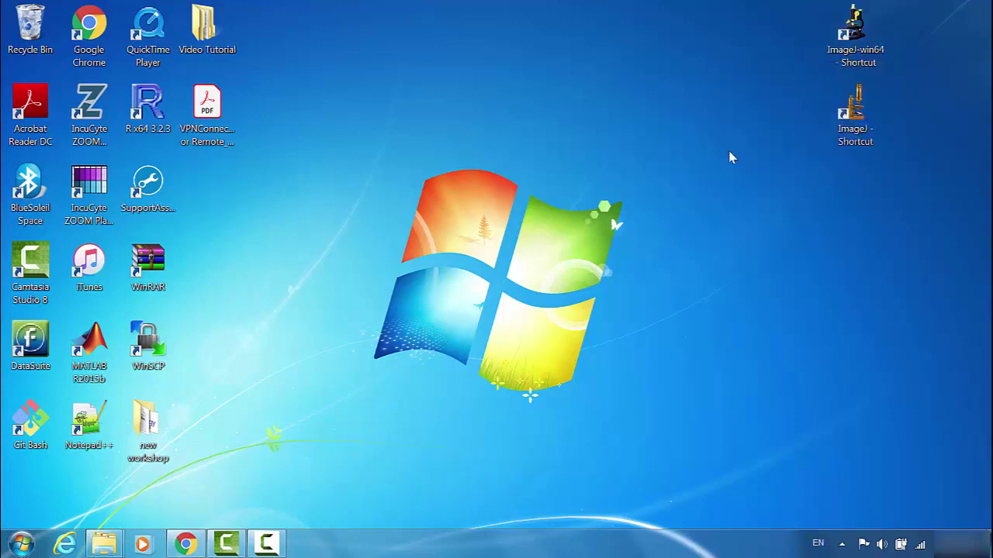
Rename the ImageJ-win64 shortcut to 'Fiji ImageJ'.
click(868, 51)
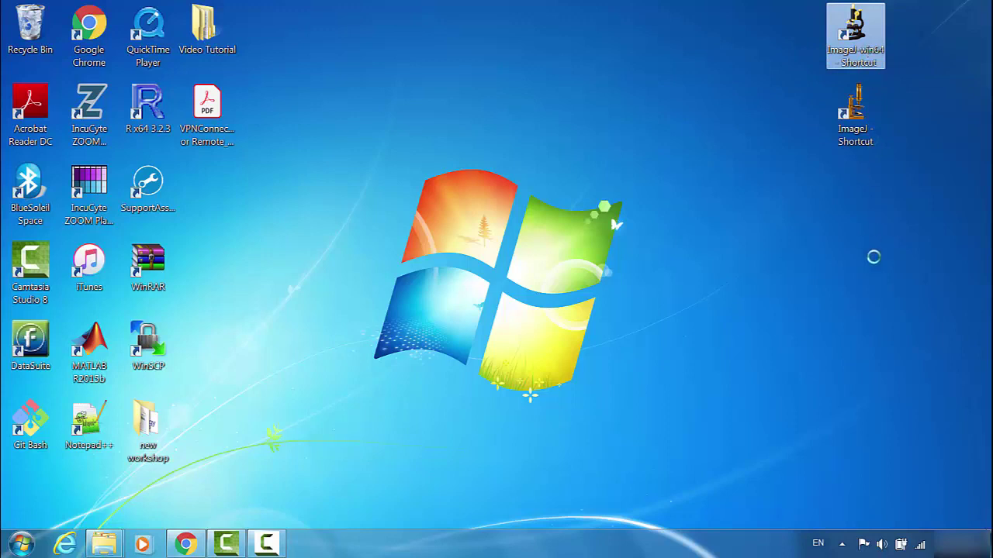
key(shift+F10)
click(844, 348)
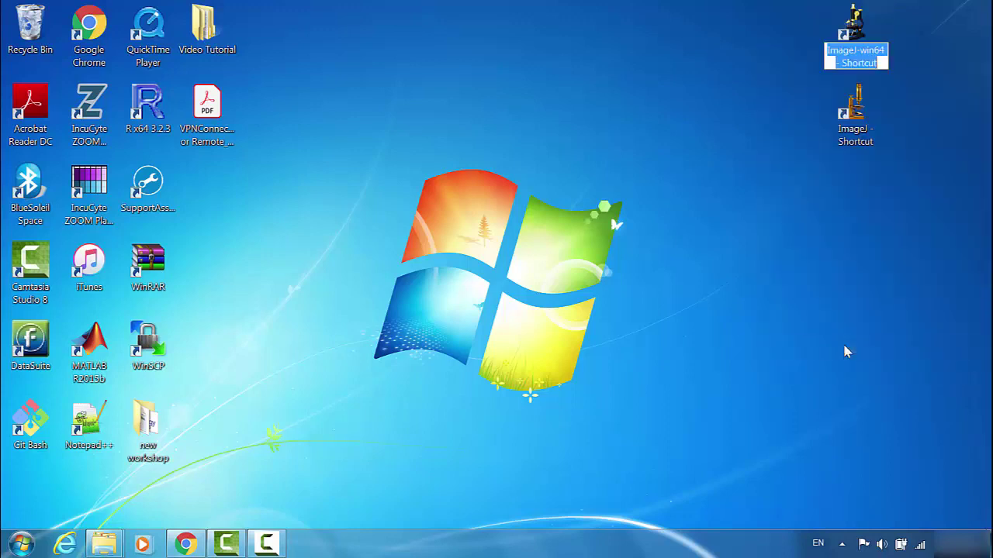
text(Fiji)
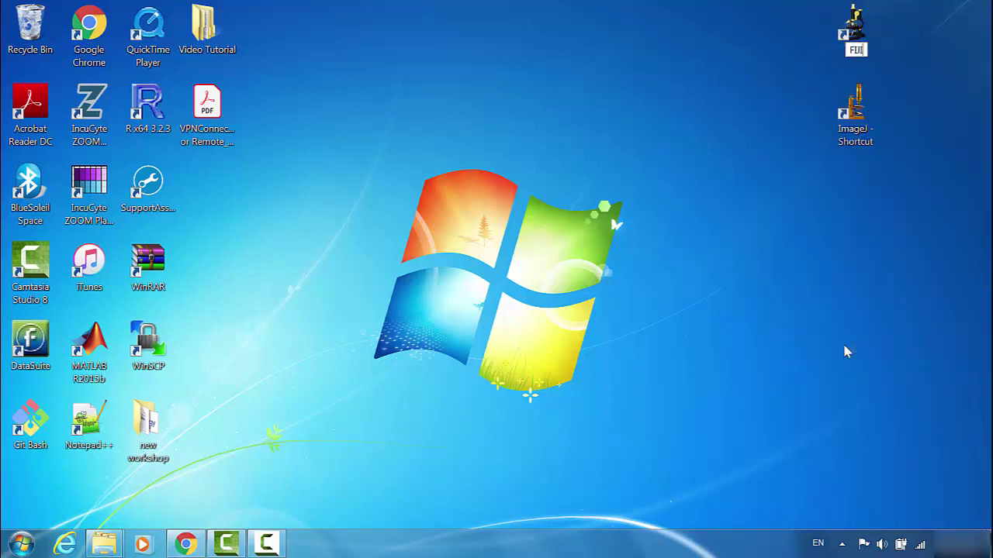
text( ImageJ)
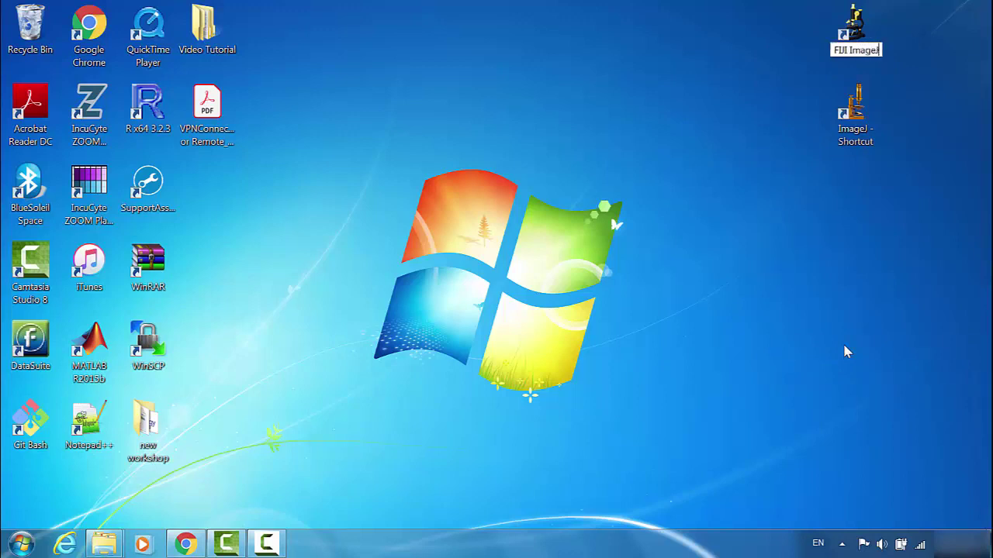
key(Return)
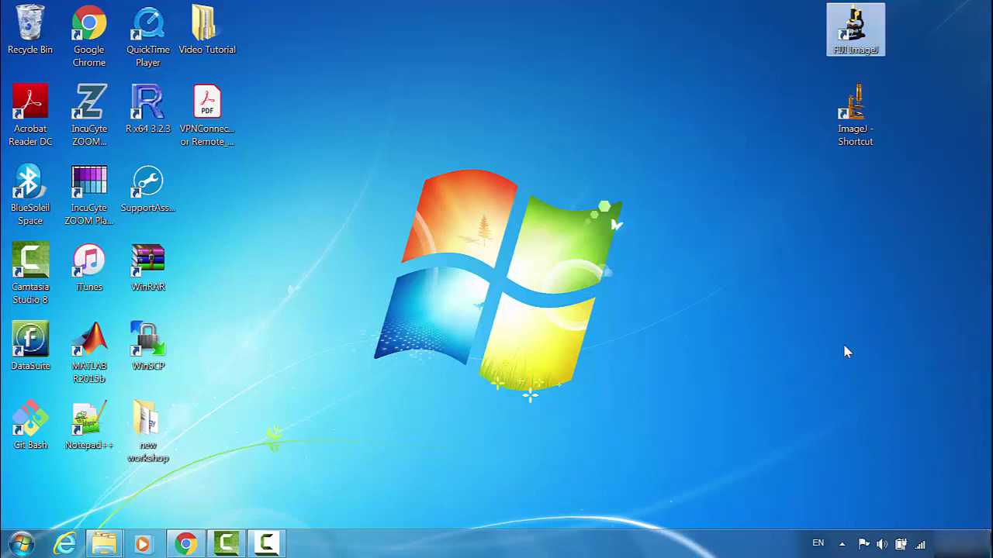
Rename the 'ImageJ - Shortcut' icon to 'NIH ImageJ'.
click(874, 136)
right_click(874, 137)
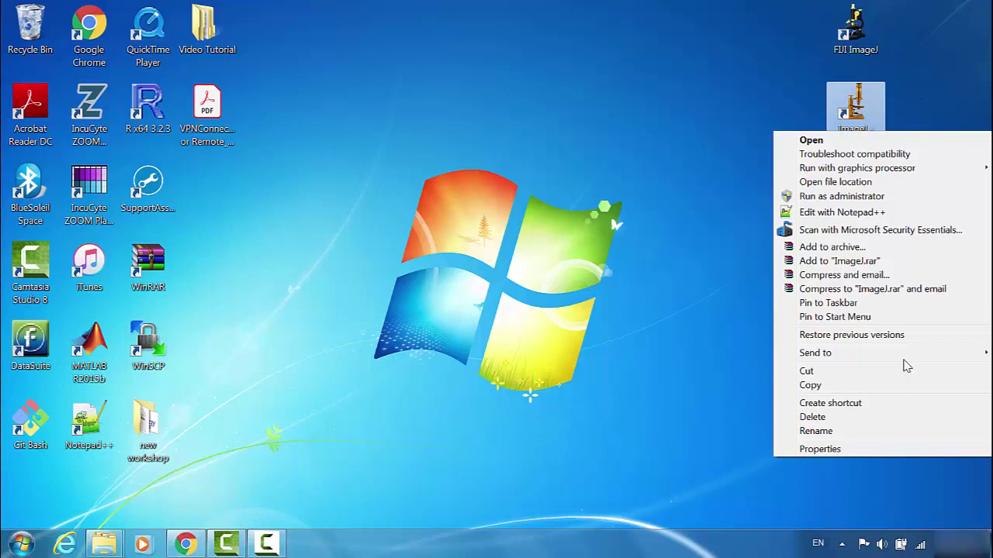
click(815, 432)
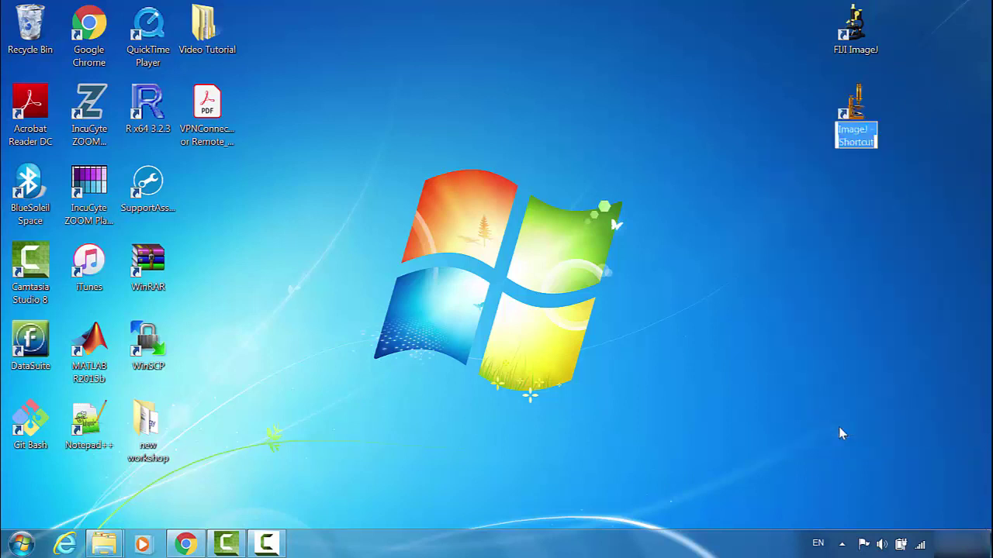
text(NIH ImageJ)
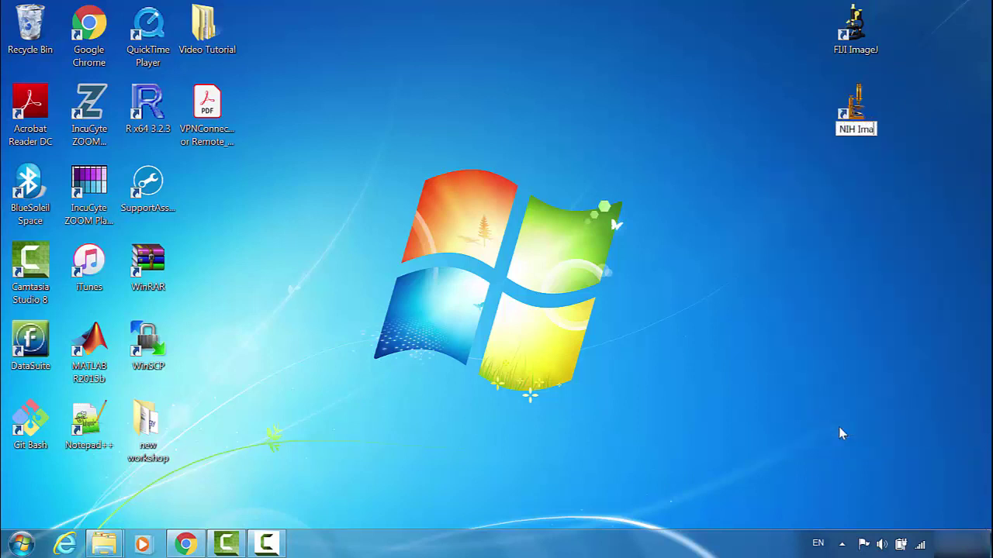
key(Return)
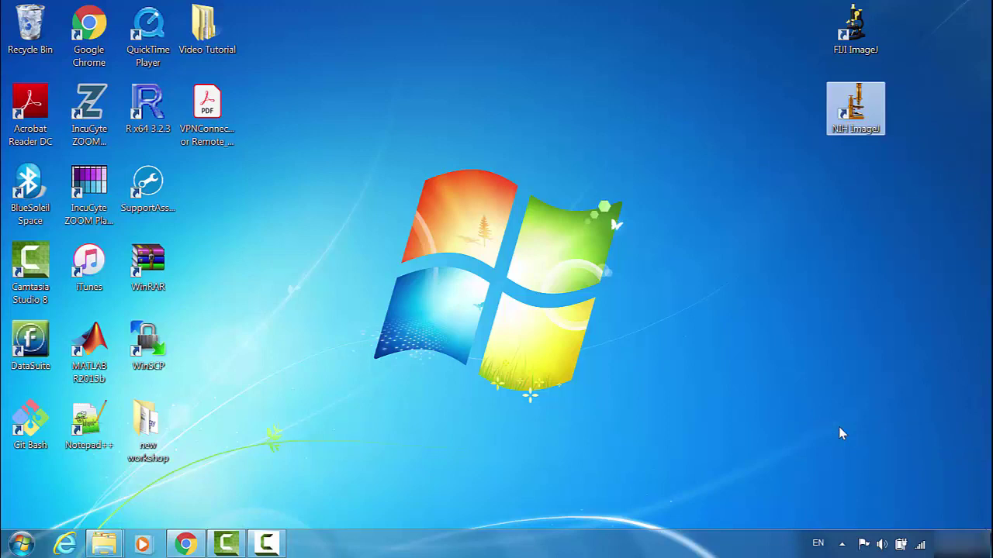